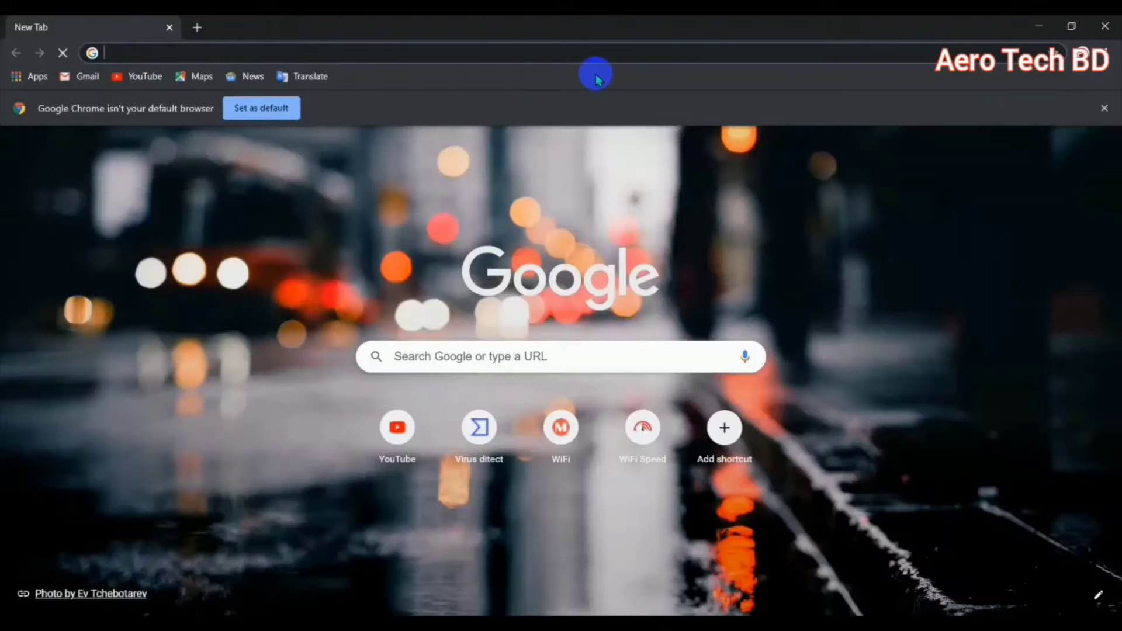
# Search the web for "wordpress download" and download WordPress 5.5.1 from the WordPress.org download page.
pyautogui.write('wordpress download')
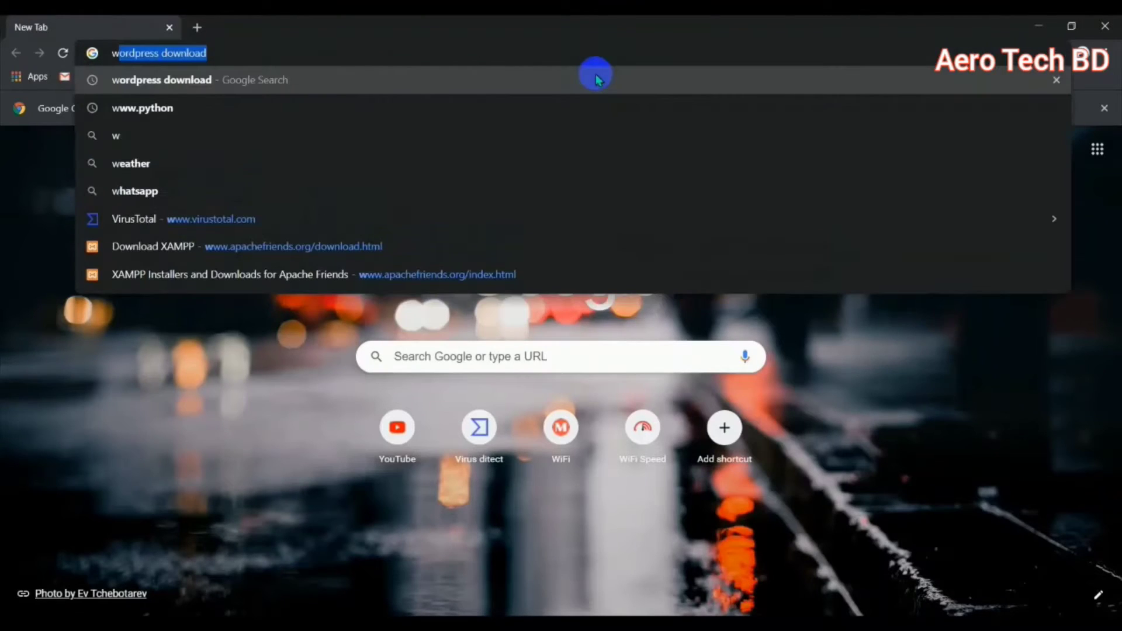
pyautogui.press('End')
pyautogui.press('Return')
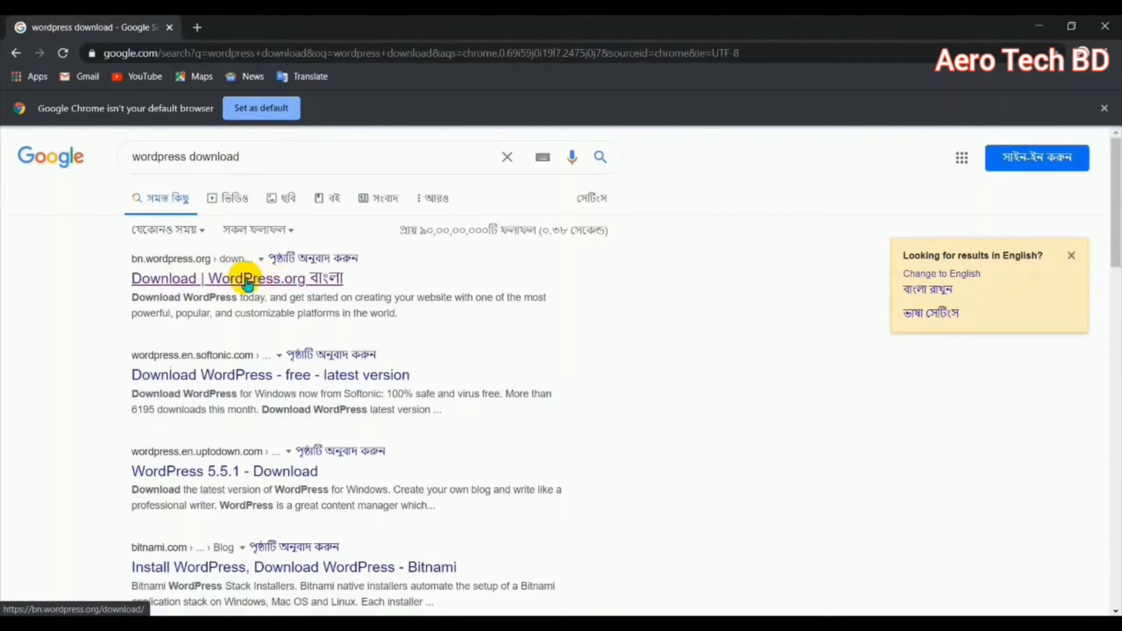
pyautogui.click(286, 283)
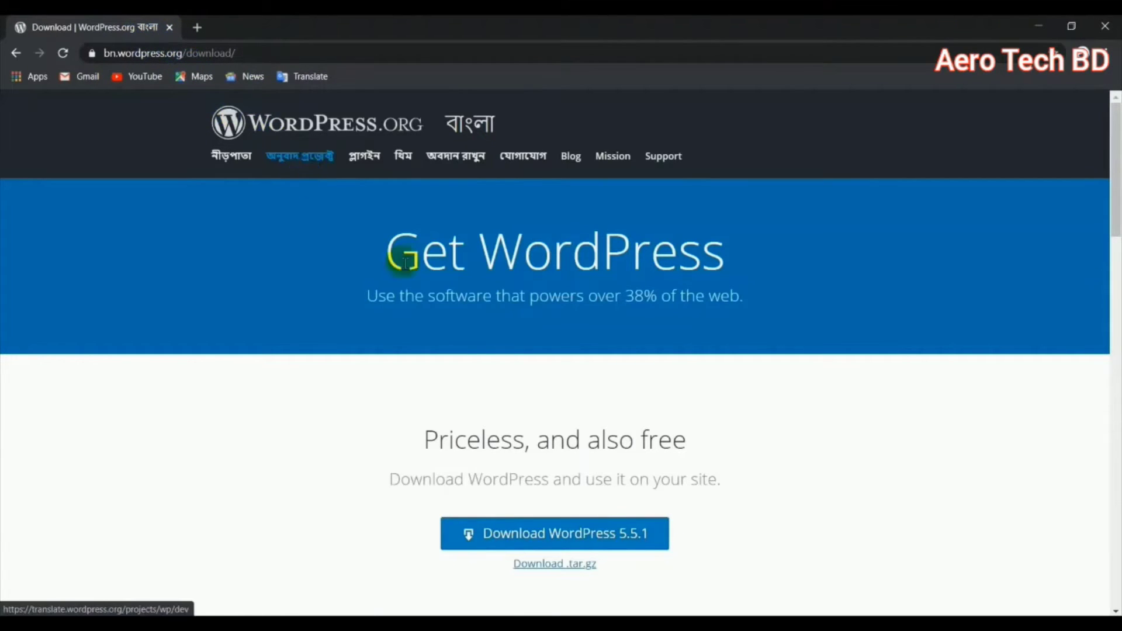
pyautogui.click(606, 536)
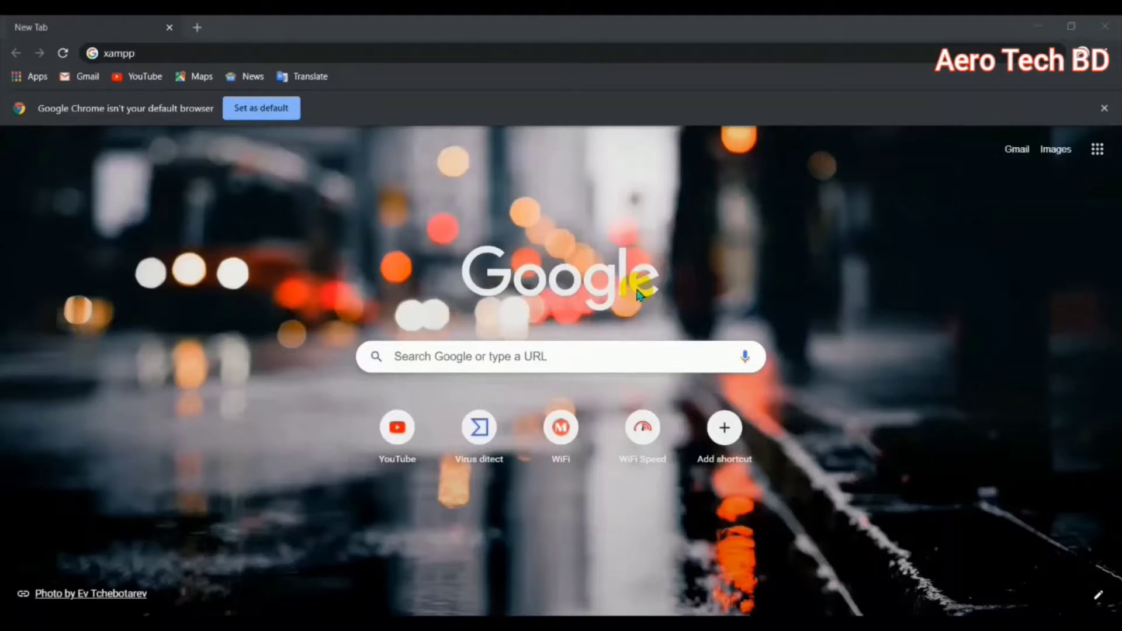
# Search the web for "xampp" and download the 64-bit Windows version 7.4.11 from the Apache Friends download page.
pyautogui.press('Return')
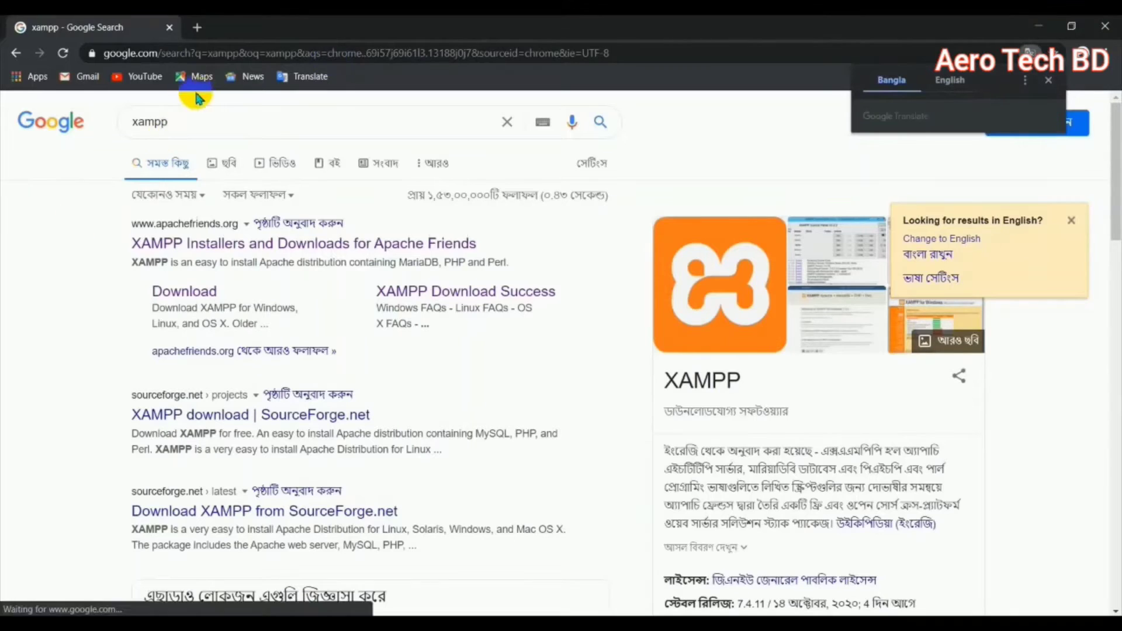
pyautogui.click(203, 246)
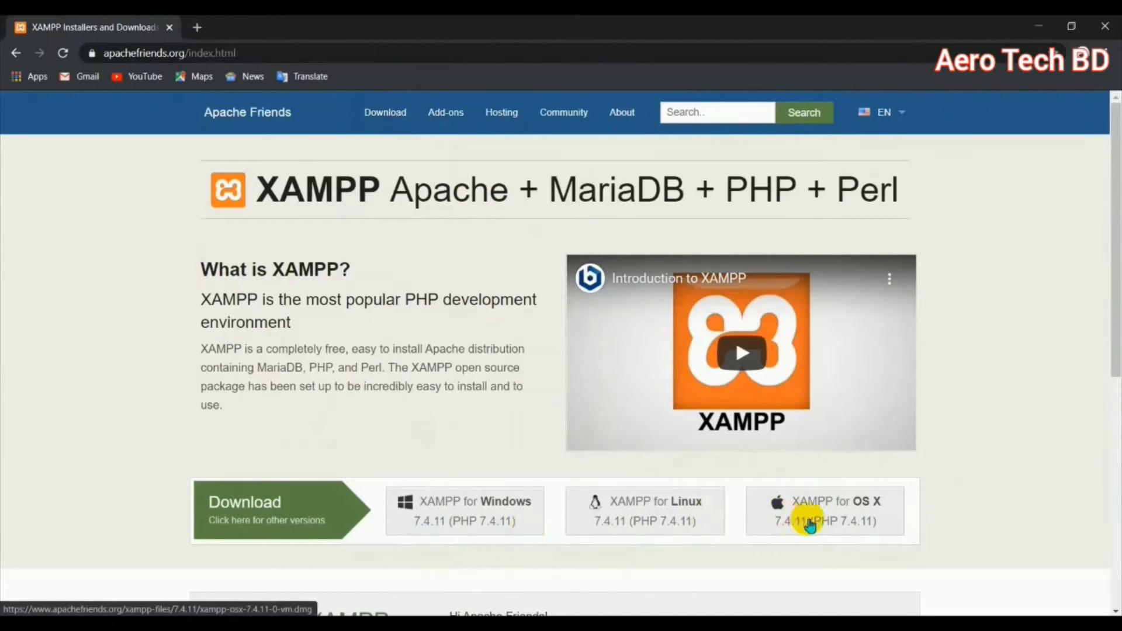
pyautogui.click(445, 87)
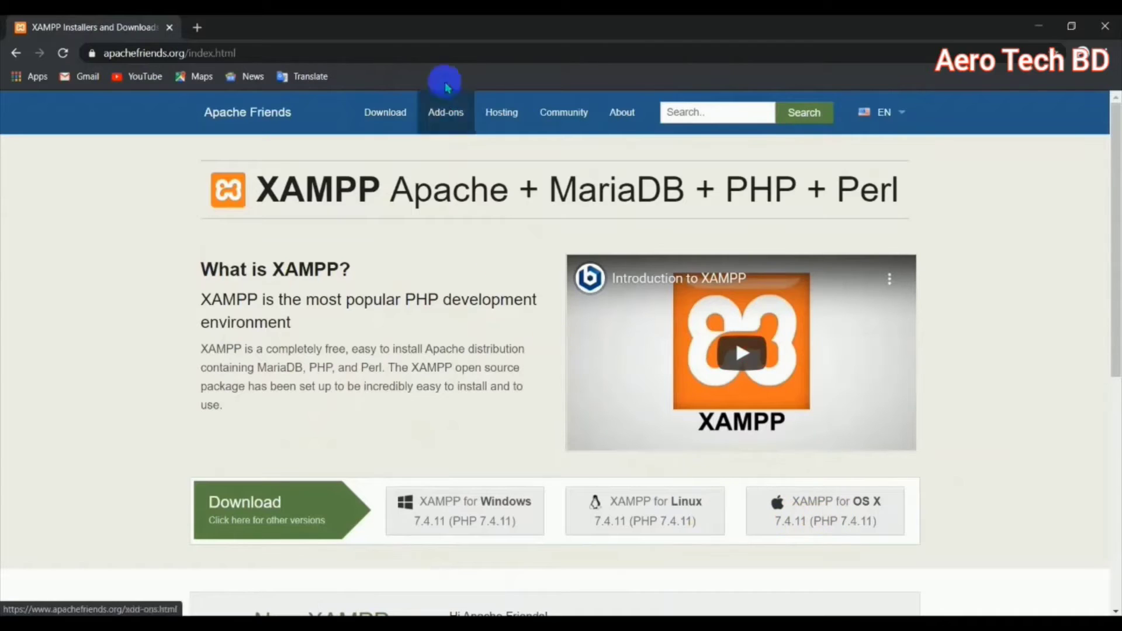
pyautogui.click(394, 117)
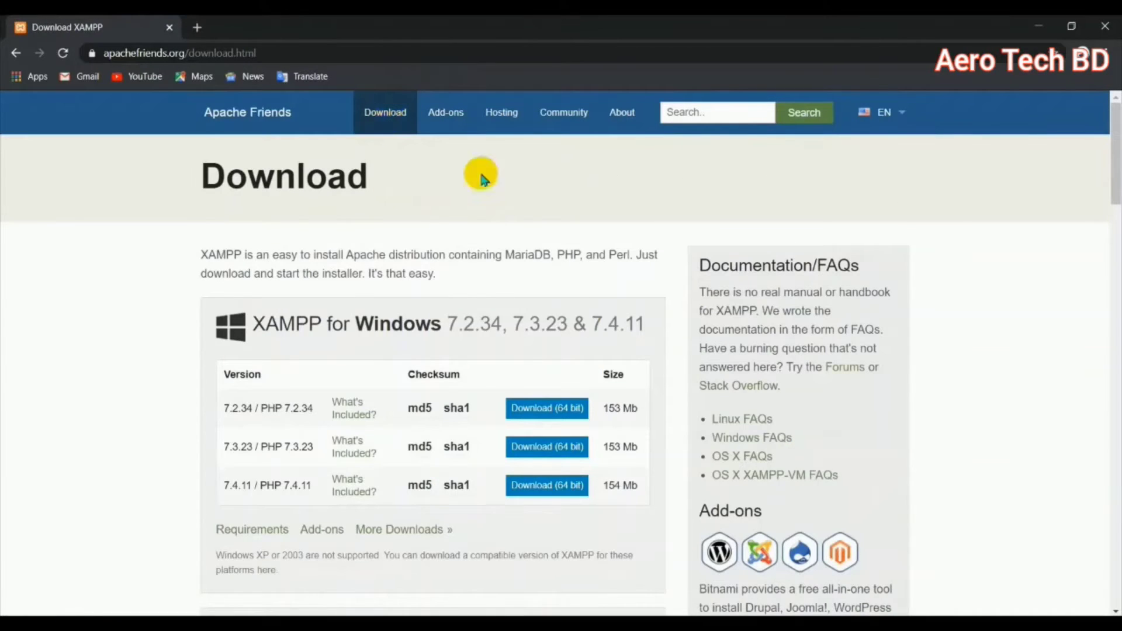
pyautogui.click(559, 492)
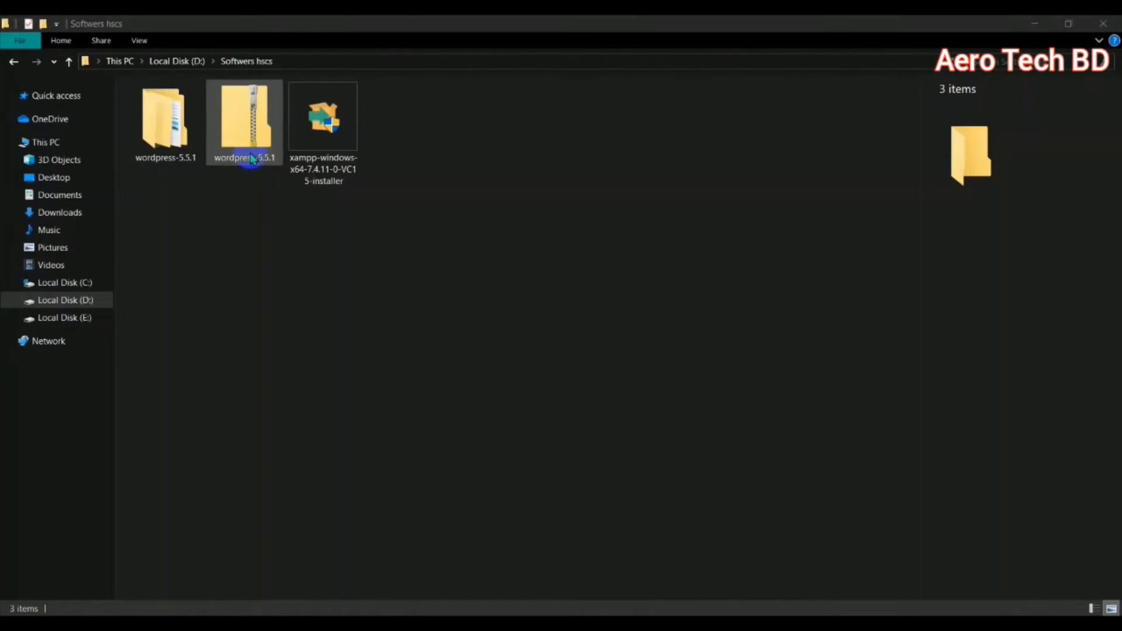
pyautogui.click(251, 159)
pyautogui.rightClick(251, 156)
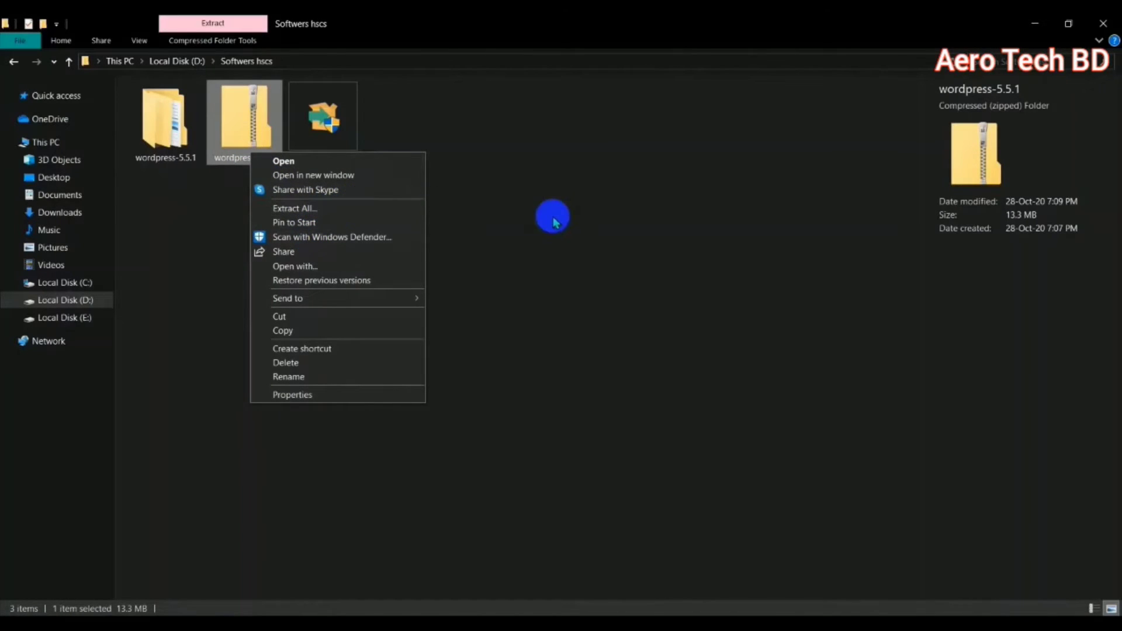
pyautogui.click(551, 218)
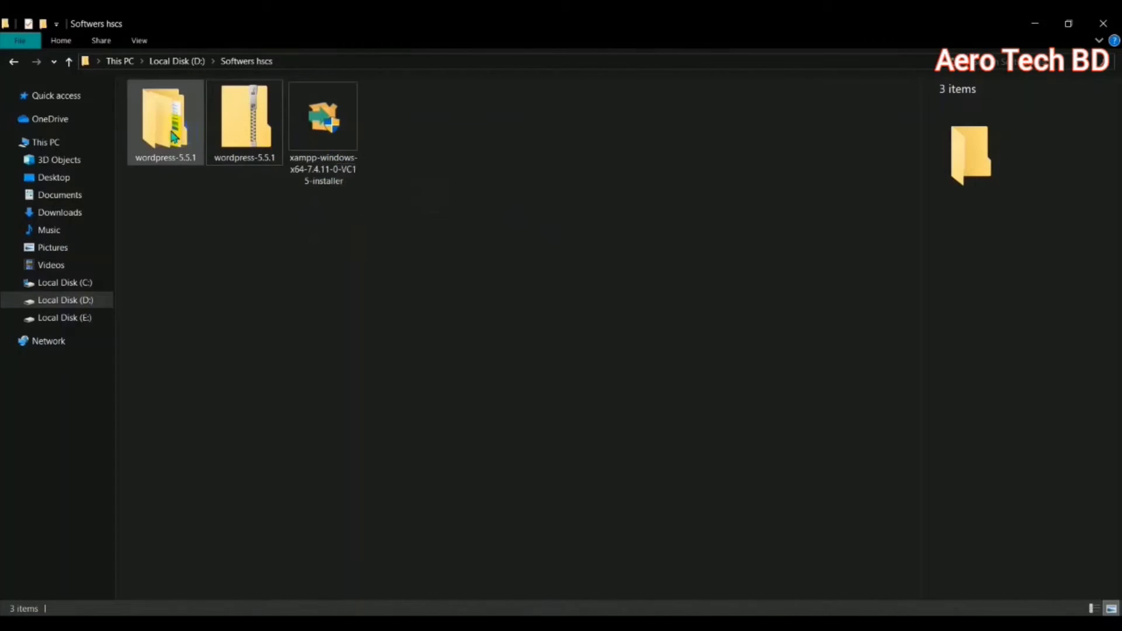
# Examine the wordpress folder inside the extracted wordpress-5.5.1 folder, and return to the Softwers hscs folder.
pyautogui.doubleClick(164, 161)
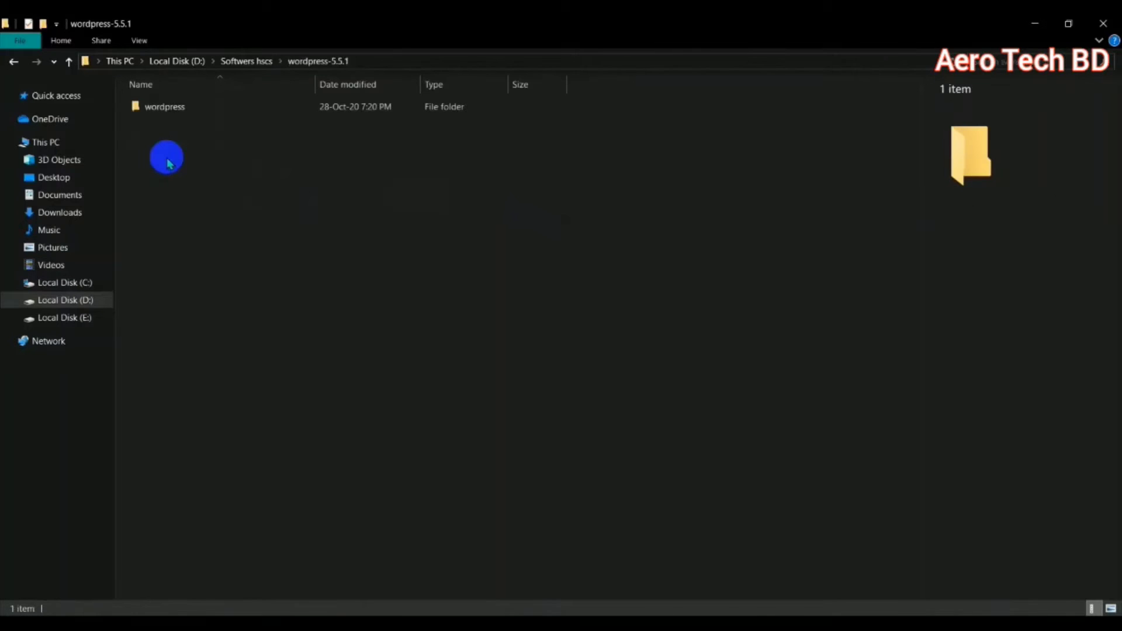
pyautogui.doubleClick(199, 110)
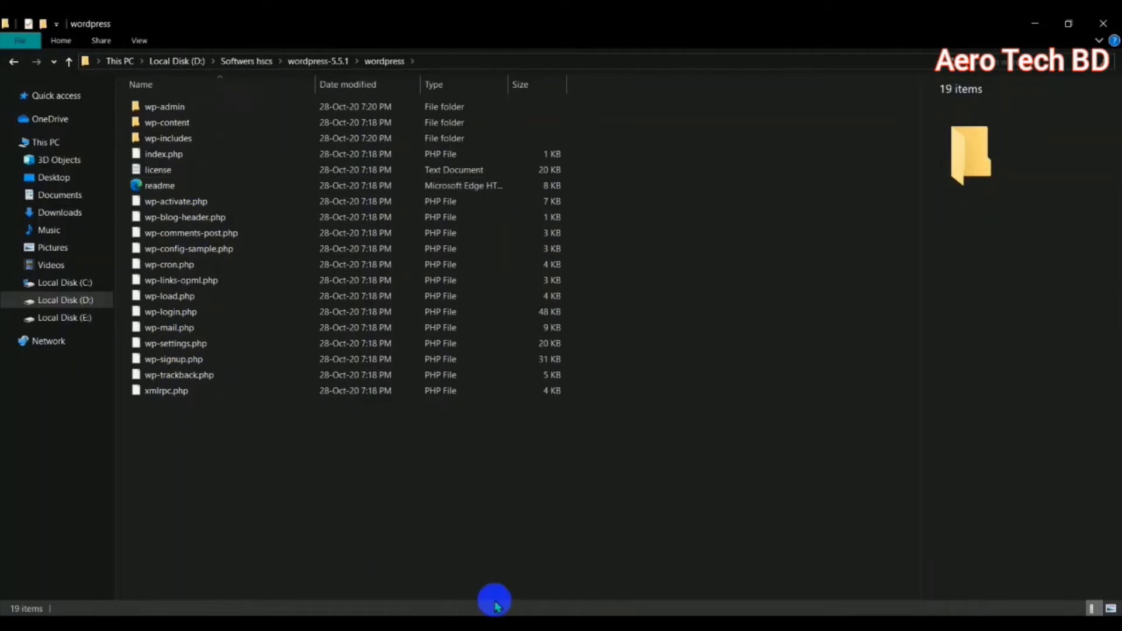
pyautogui.click(290, 62)
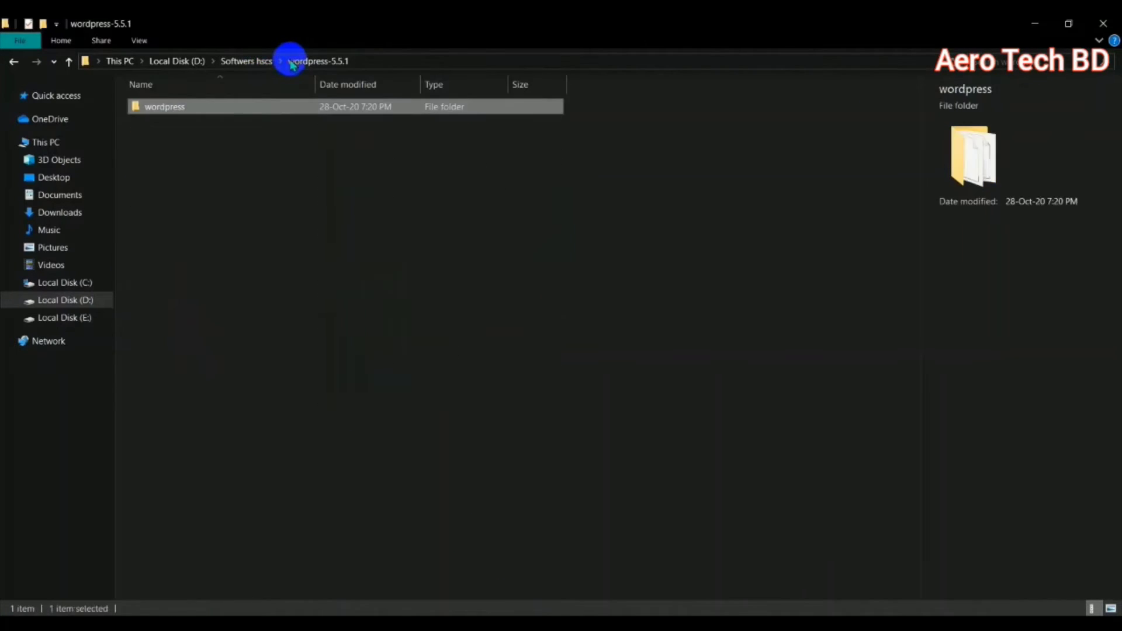
pyautogui.click(253, 61)
pyautogui.click(360, 228)
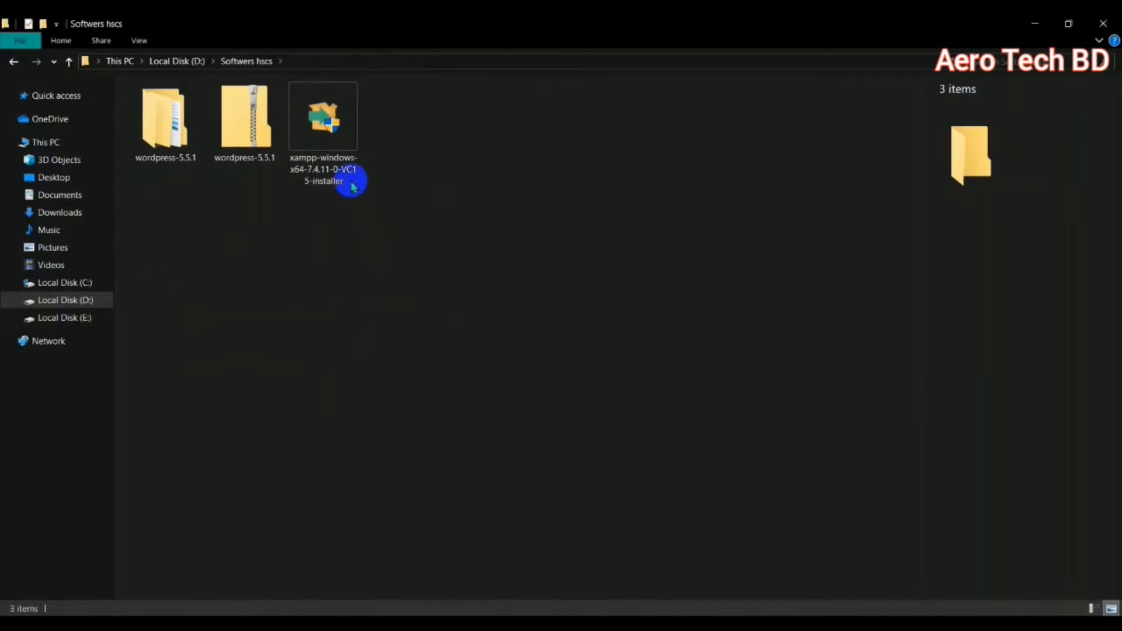
# Launch the XAMPP 7.4.11 installer, acknowledge the UAC warning, and continue with all default components selected.
pyautogui.click(334, 148)
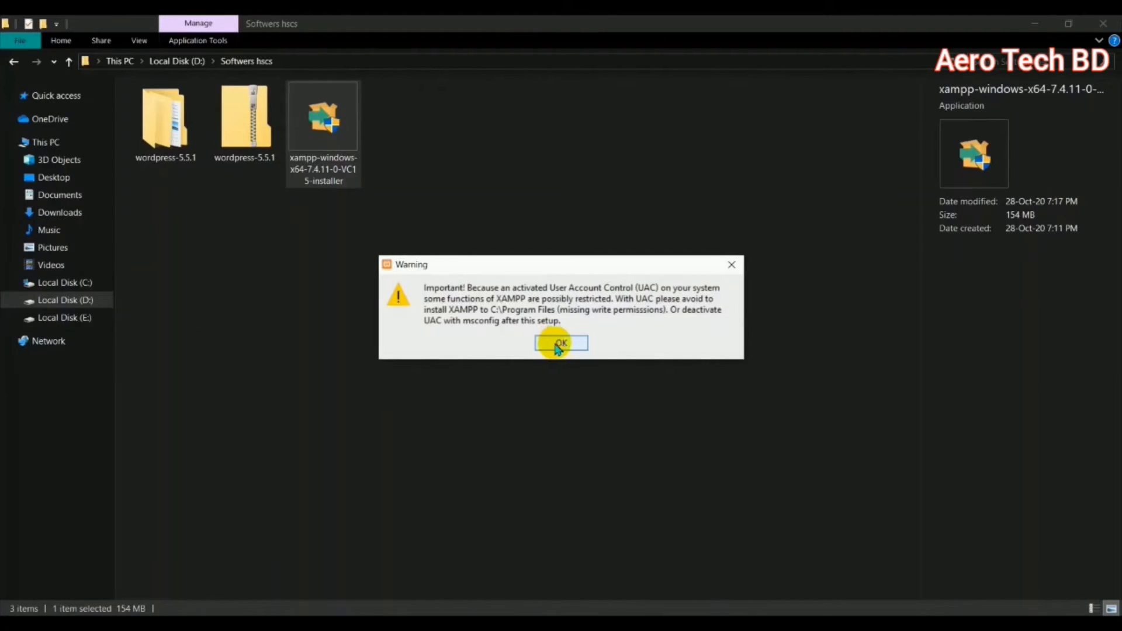
pyautogui.click(560, 344)
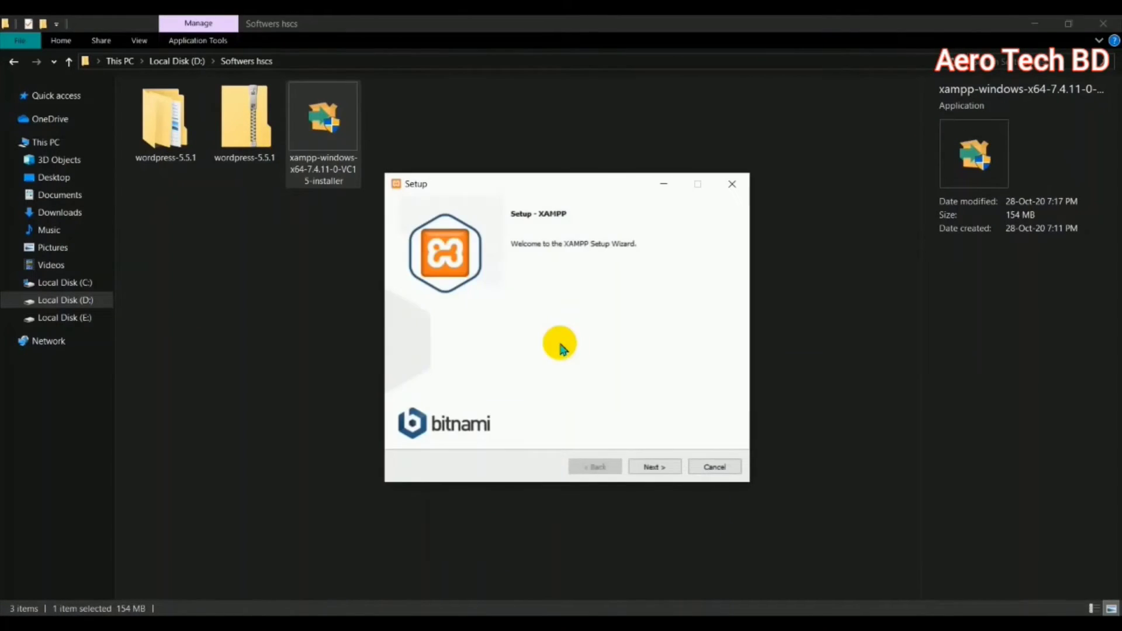
pyautogui.click(650, 468)
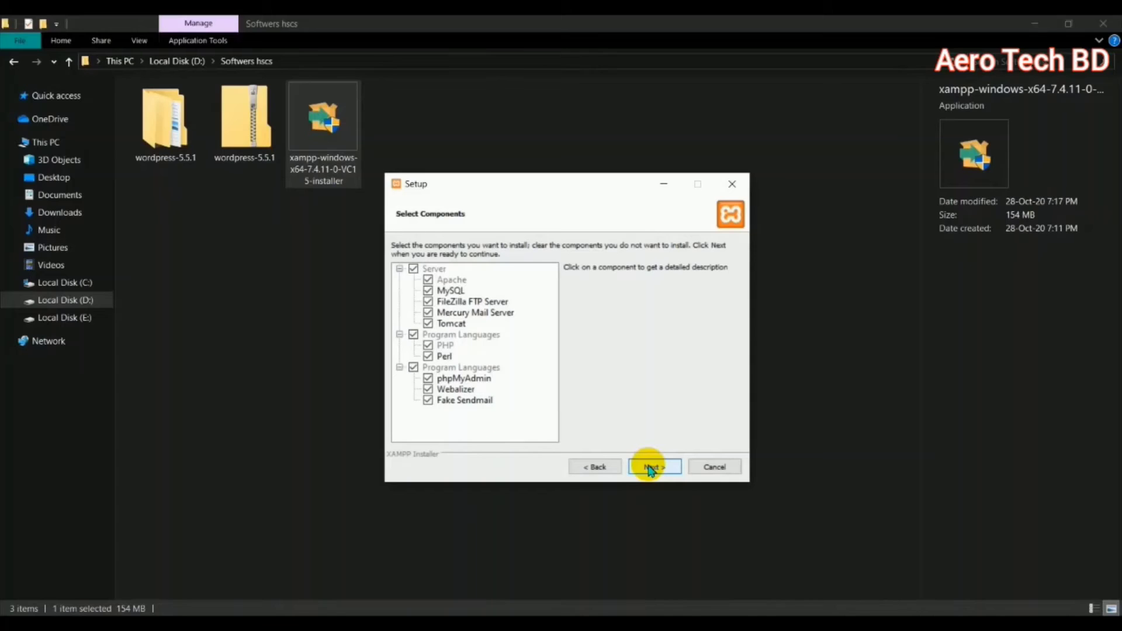
pyautogui.click(651, 470)
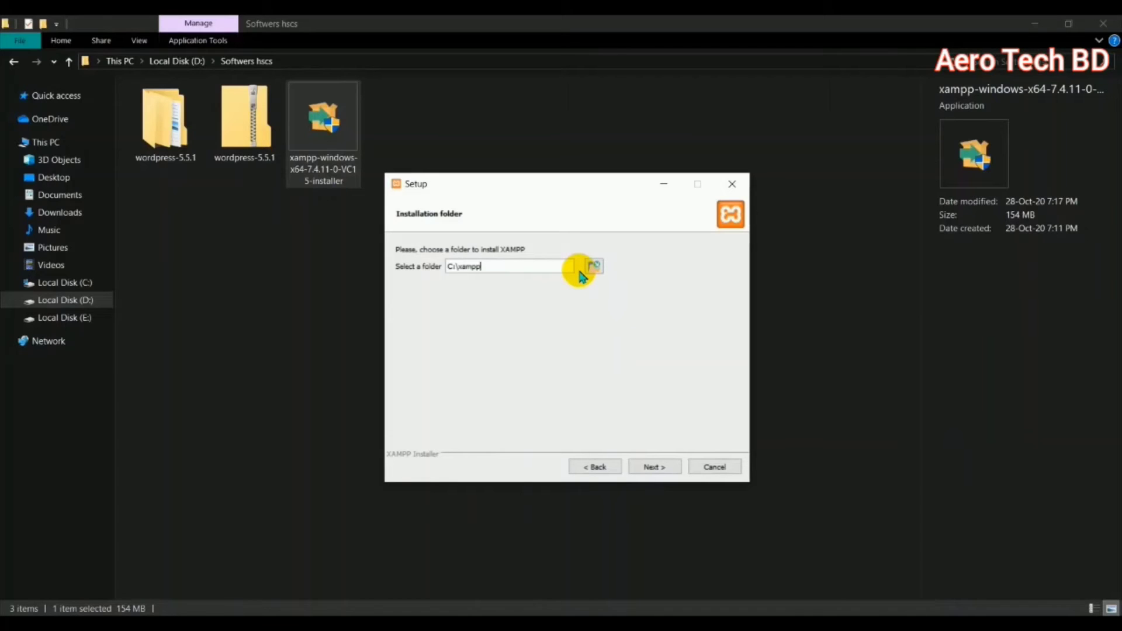
# Browse for the XAMPP installation folder in Softwers hscs on Local Disk (D:).
pyautogui.click(594, 266)
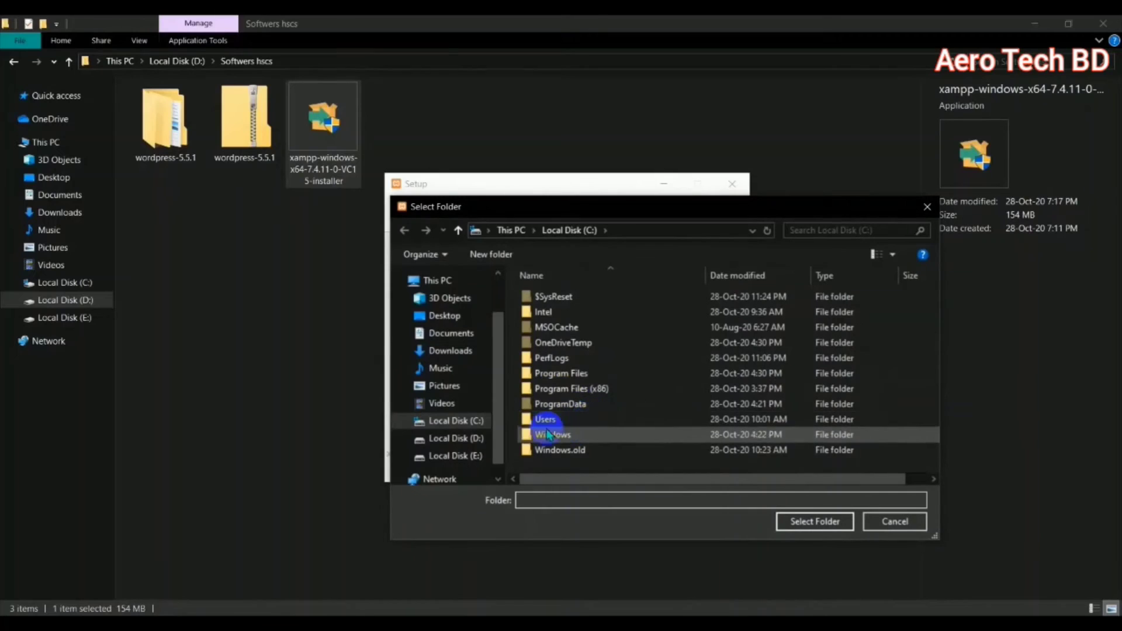
pyautogui.click(478, 438)
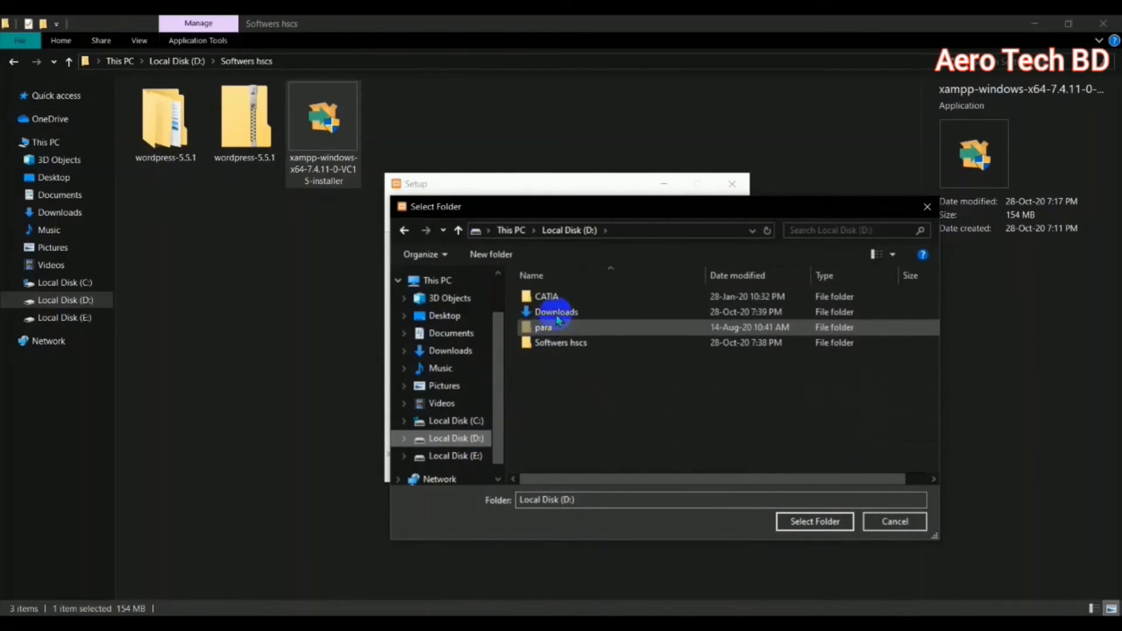
pyautogui.doubleClick(562, 343)
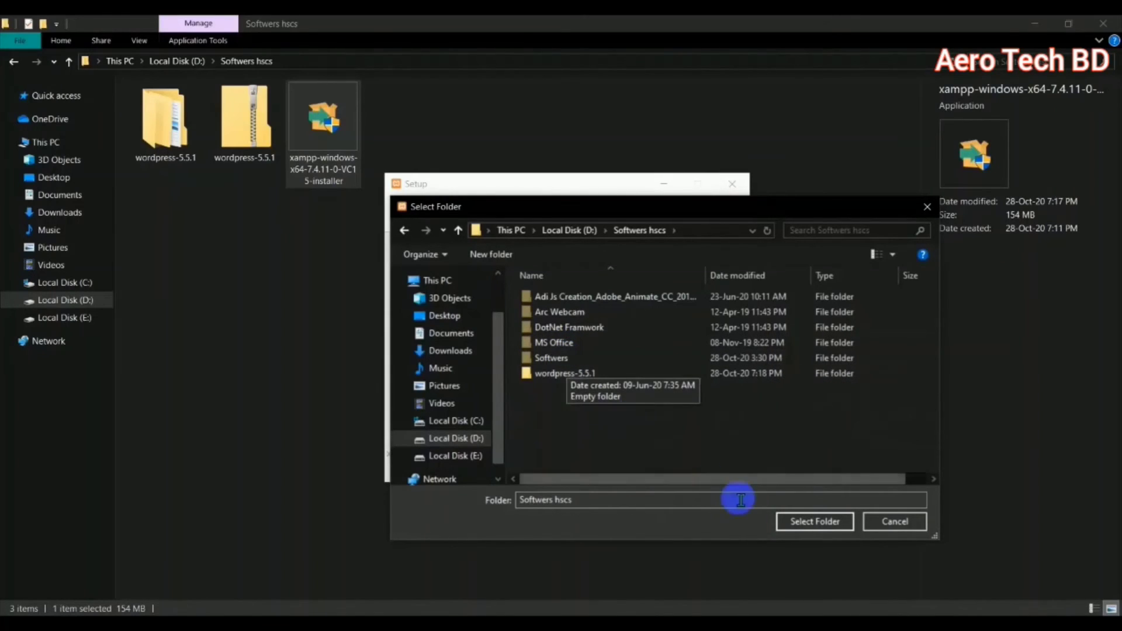
pyautogui.click(798, 520)
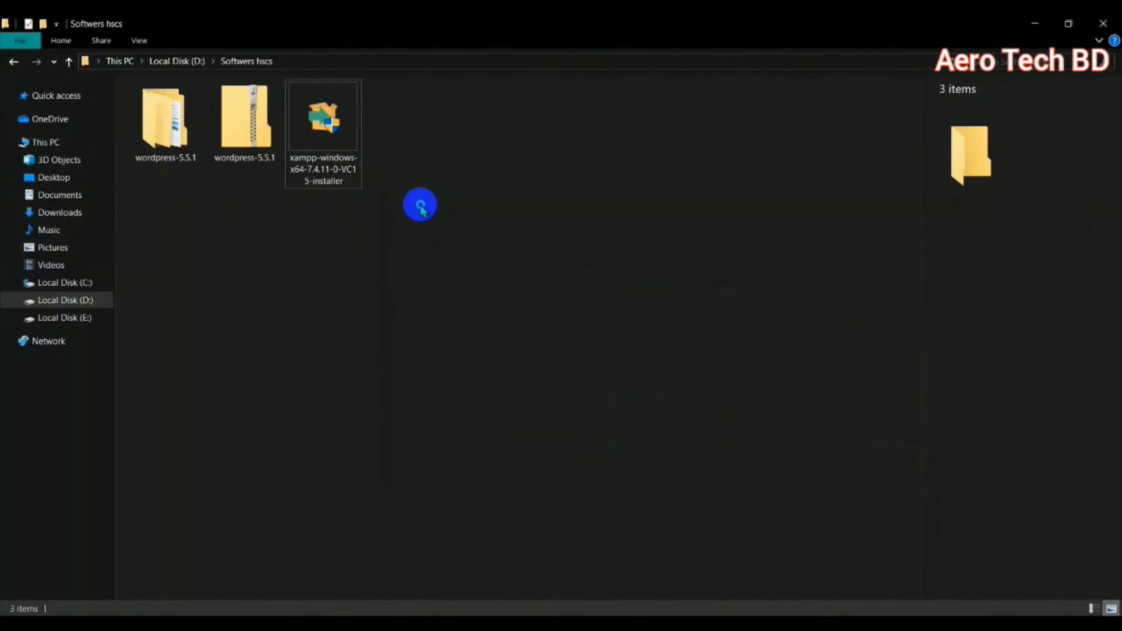
# Create a new folder named Xampp inside D:\Softwers hscs.
pyautogui.rightClick(420, 205)
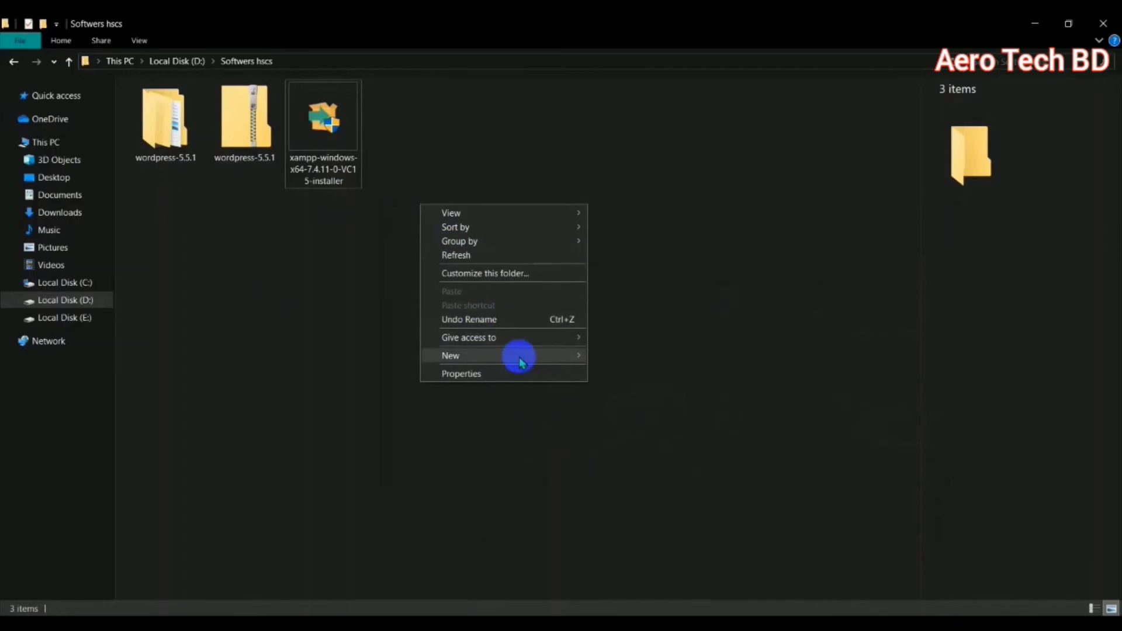
pyautogui.moveTo(518, 359)
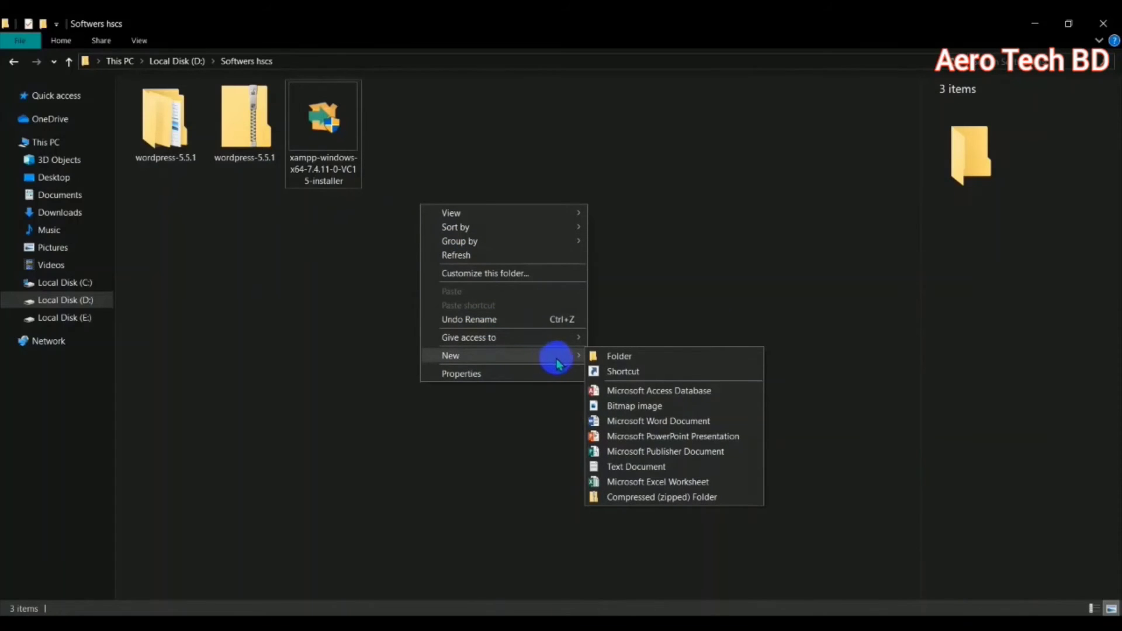
pyautogui.click(619, 356)
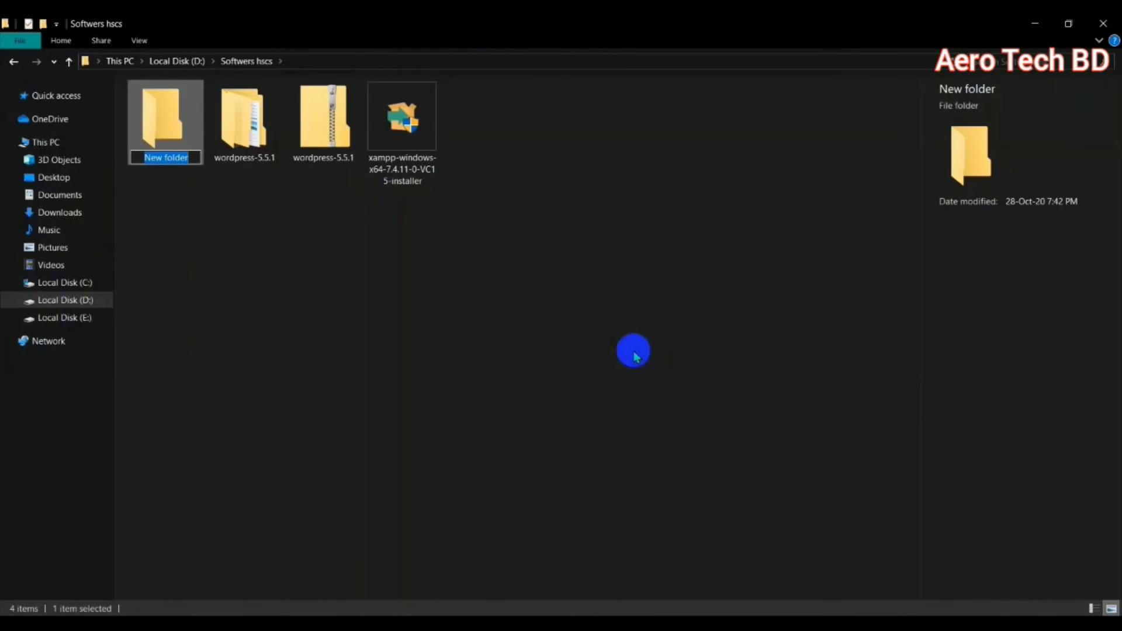
pyautogui.write('X')
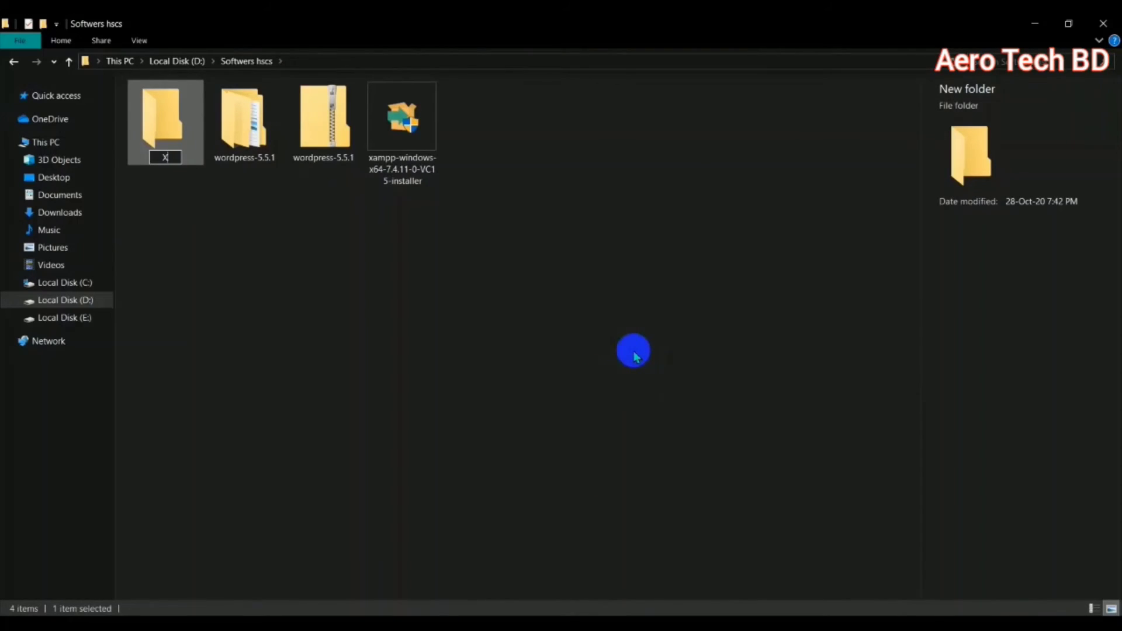
pyautogui.write('am')
pyautogui.write('pp')
pyautogui.press('Return')
pyautogui.click(633, 351)
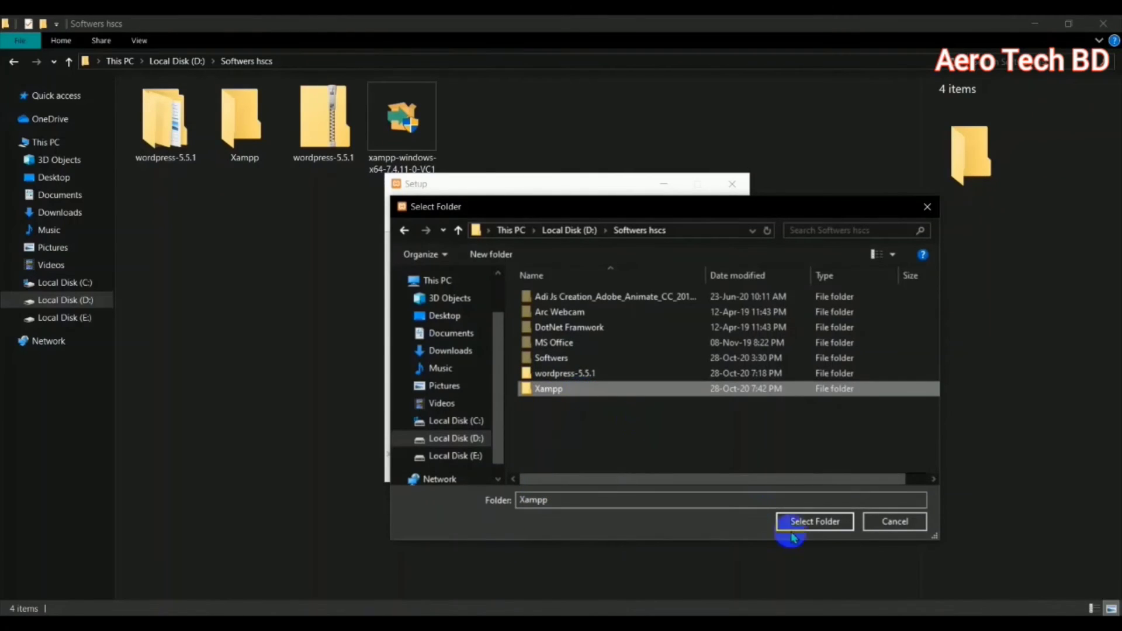
# Set the XAMPP installation folder to D:\Softwers hscs\Xampp and keep English as the control panel language.
pyautogui.click(813, 521)
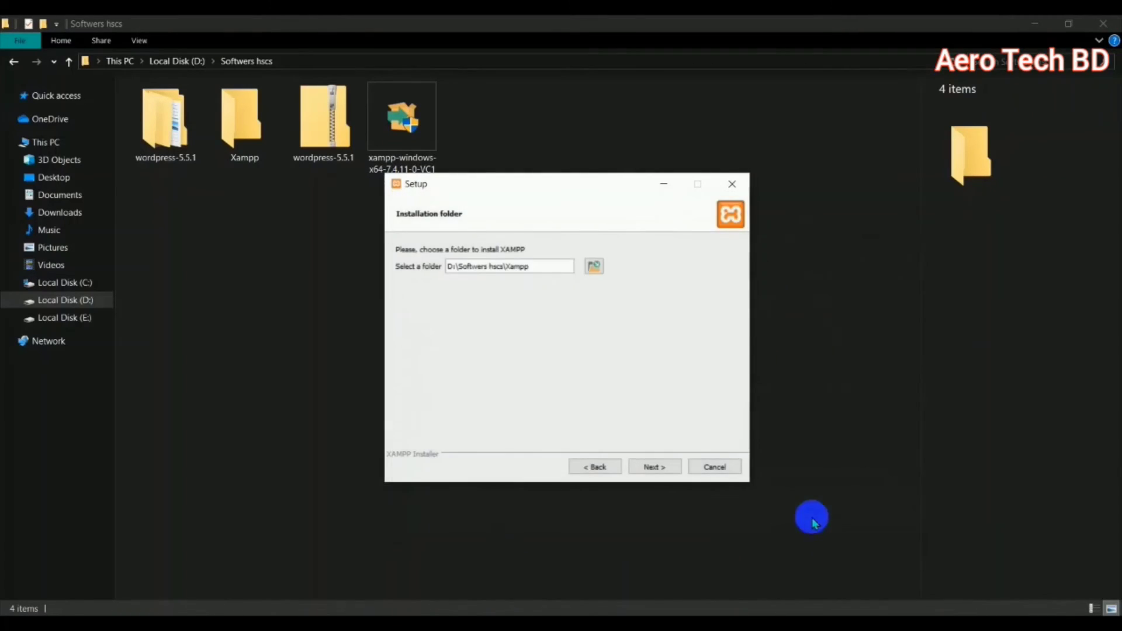
pyautogui.click(637, 464)
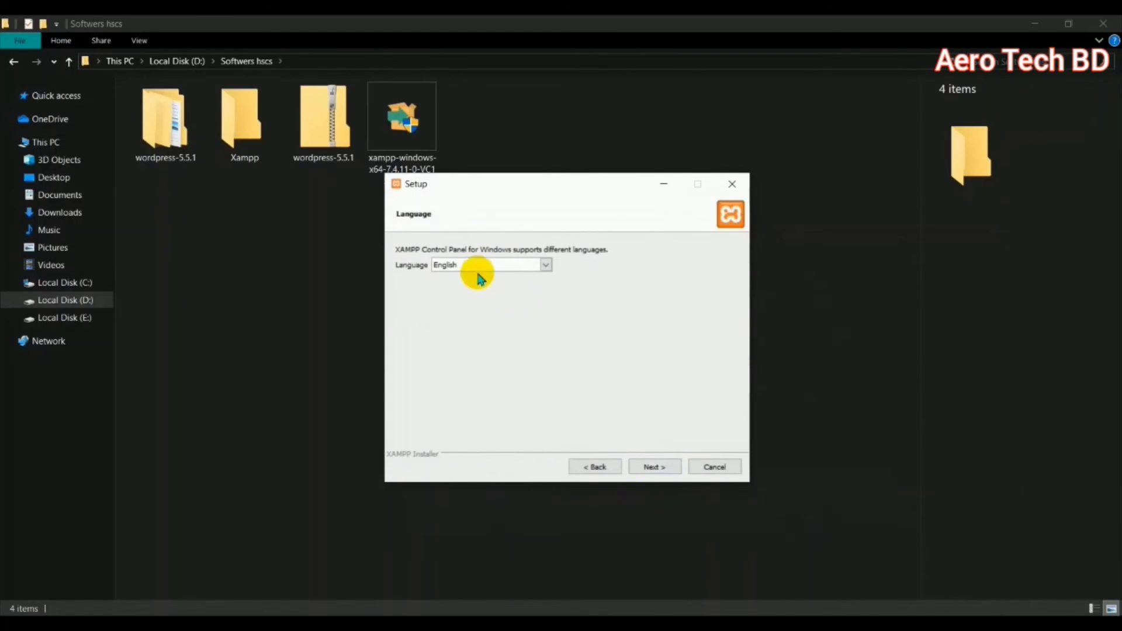
pyautogui.click(669, 476)
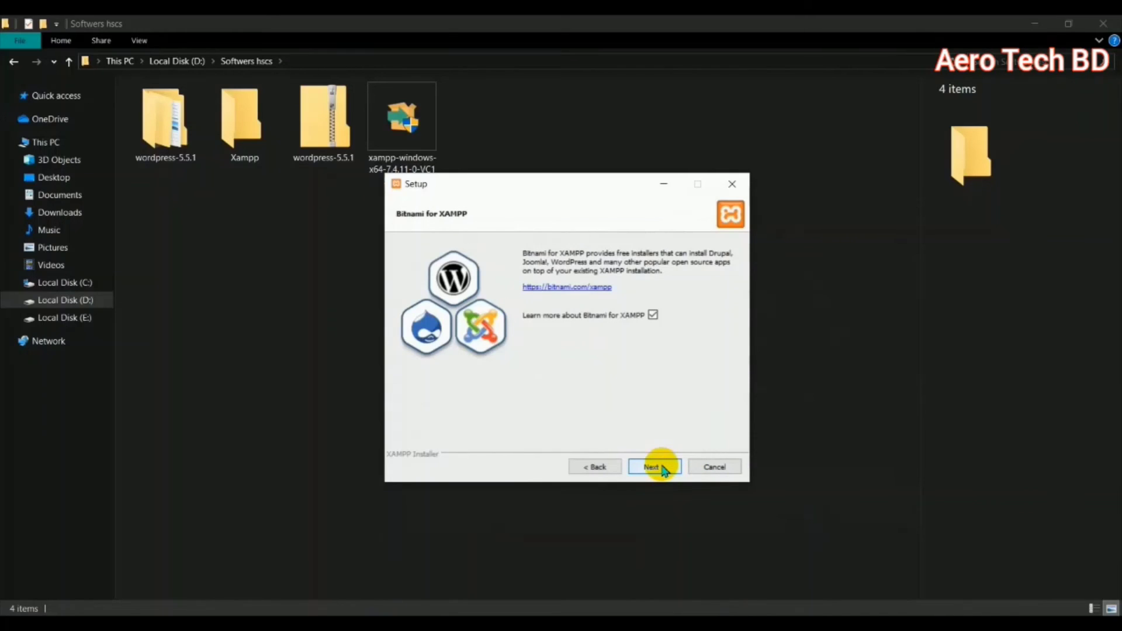
# Continue past the Bitnami for XAMPP page, dismiss the browser choice prompts, and start the XAMPP installation.
pyautogui.click(663, 470)
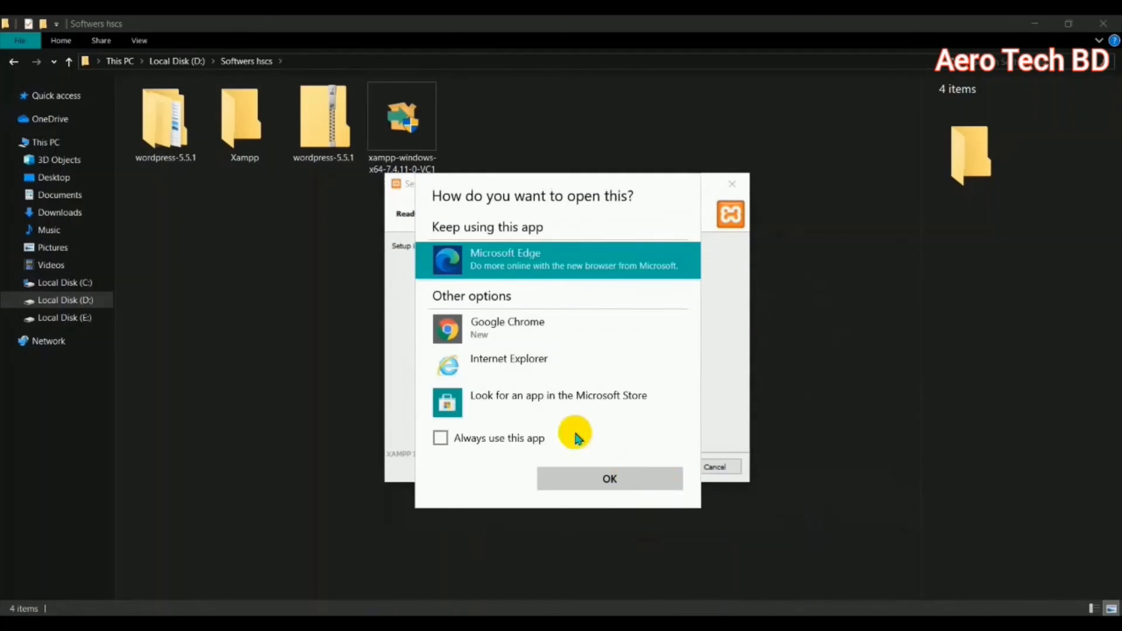
pyautogui.click(733, 337)
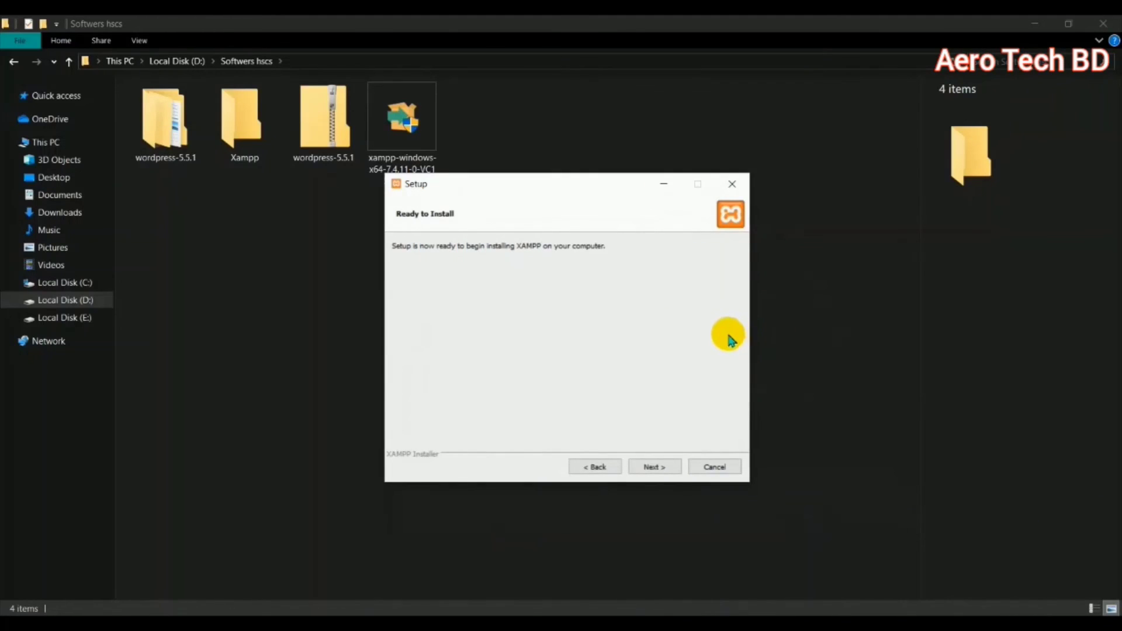
pyautogui.click(605, 467)
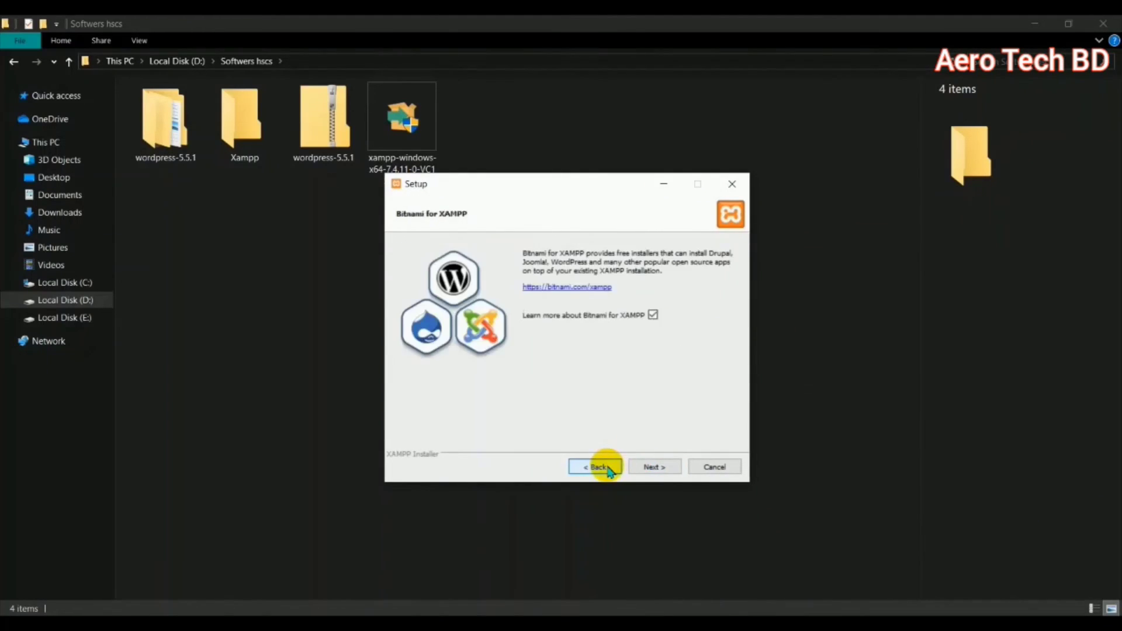
pyautogui.click(638, 468)
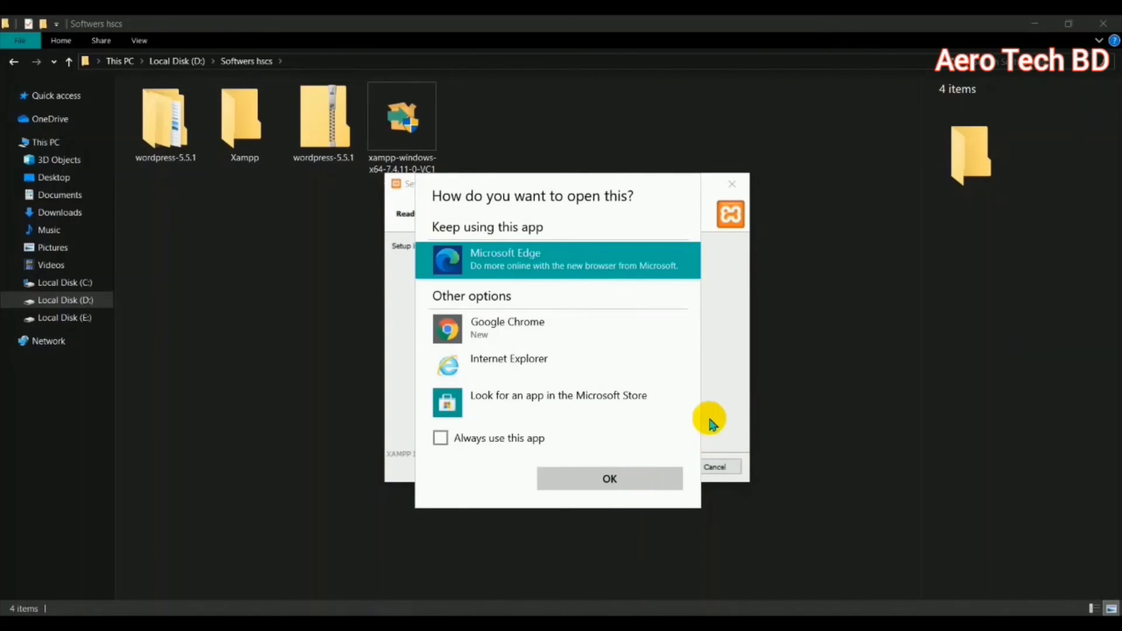
pyautogui.click(709, 412)
pyautogui.click(658, 467)
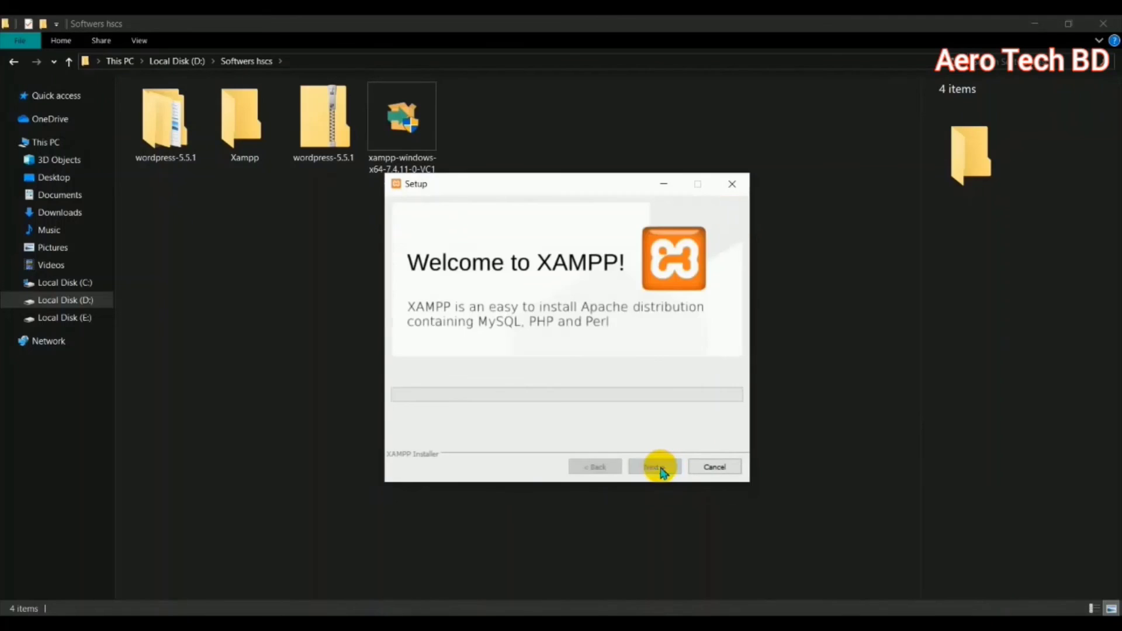